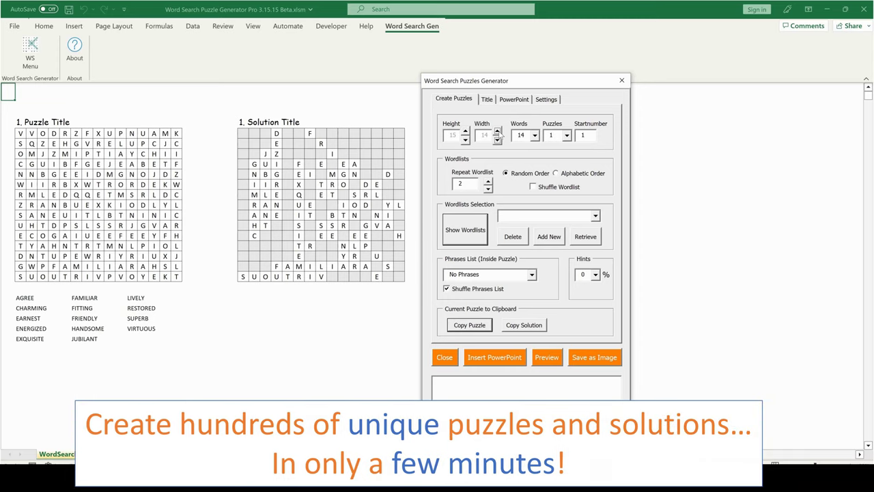
Step: Set 21 words per puzzle and 60 puzzles, in alphabetic order with shuffled wordlists
left_click(497, 132)
type("21")
left_click(567, 135)
scroll(595, 178, "down", 3)
left_click(555, 182)
left_click(556, 173)
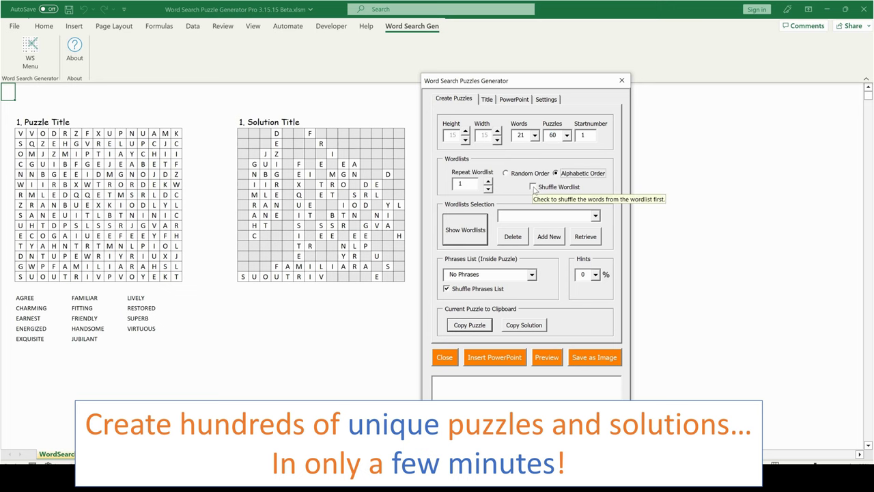
left_click(533, 187)
Step: Select all wordlists except Astronomy, Computers and Weather, then hide the wordlist panel
left_click(465, 230)
left_click_drag(567, 82, 424, 87)
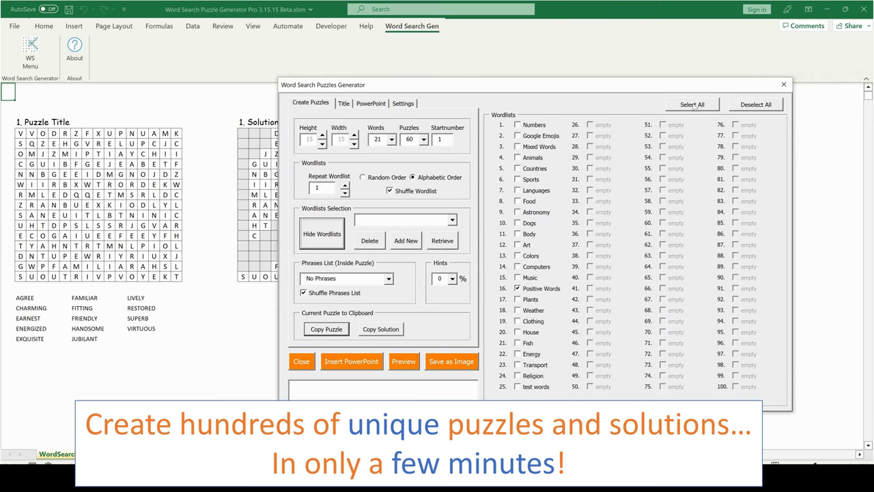
left_click(692, 105)
left_click(518, 212)
left_click(518, 266)
left_click(518, 310)
left_click(322, 234)
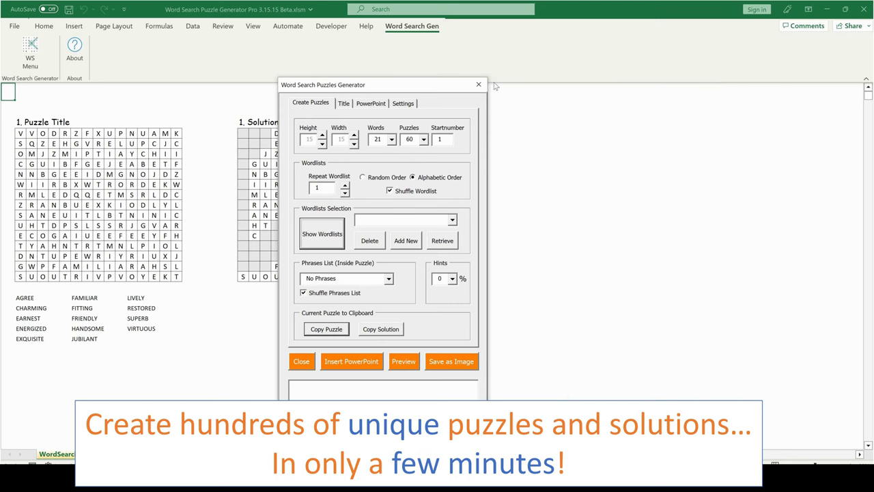
left_click_drag(399, 89, 568, 84)
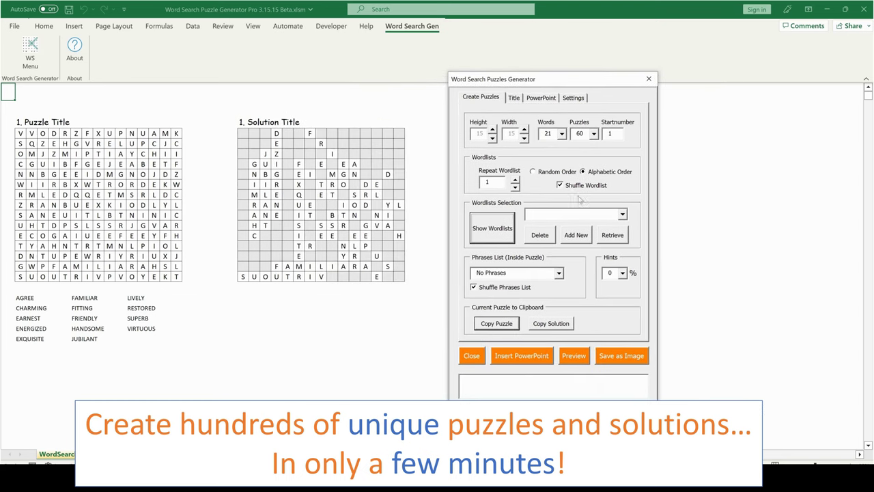
left_click(515, 97)
Step: Use centred =Wordlist titles and size PowerPoint images to locked height 9.8 with 100% cell width
left_click(593, 151)
left_click(537, 187)
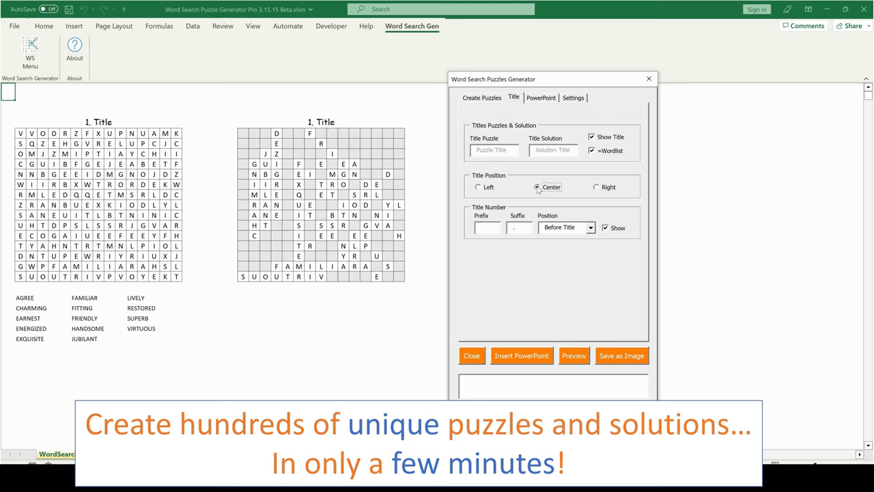
left_click(546, 99)
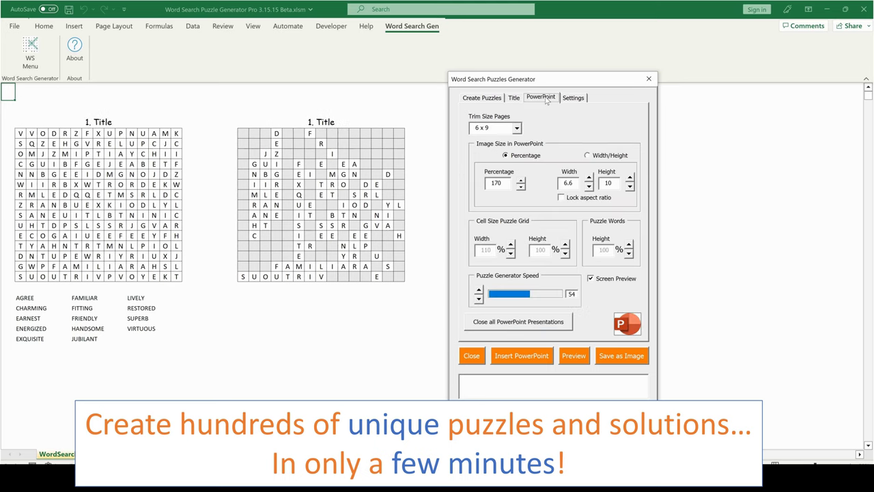
left_click(587, 155)
left_click(561, 198)
left_click(630, 186)
left_click(510, 254)
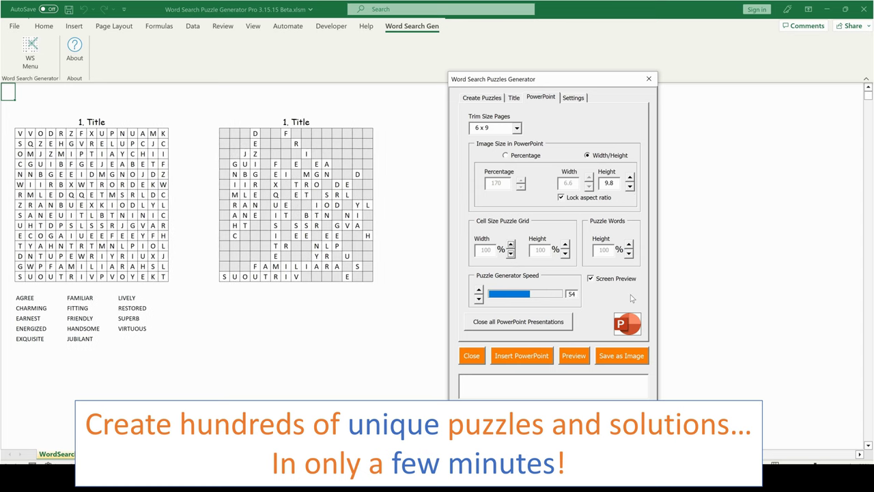
Step: Leave the grid's inner lines on and start the bulk export to PowerPoint
left_click(573, 98)
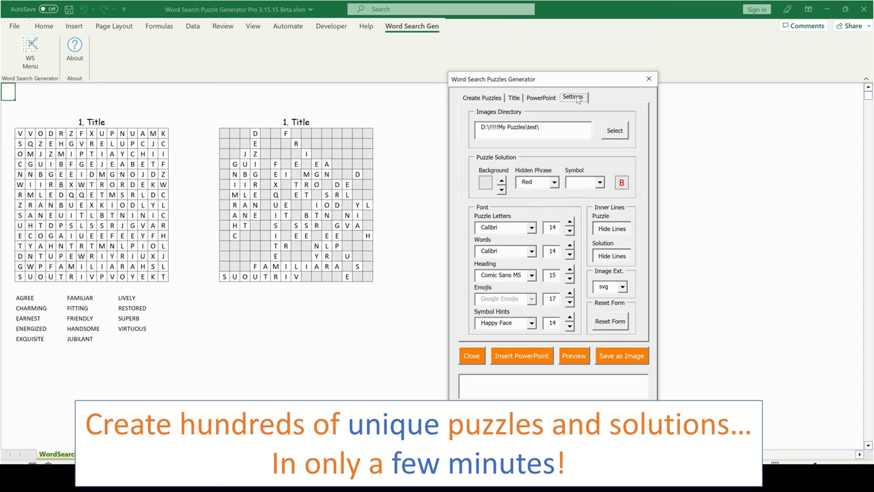
left_click(612, 229)
left_click(613, 231)
left_click(521, 355)
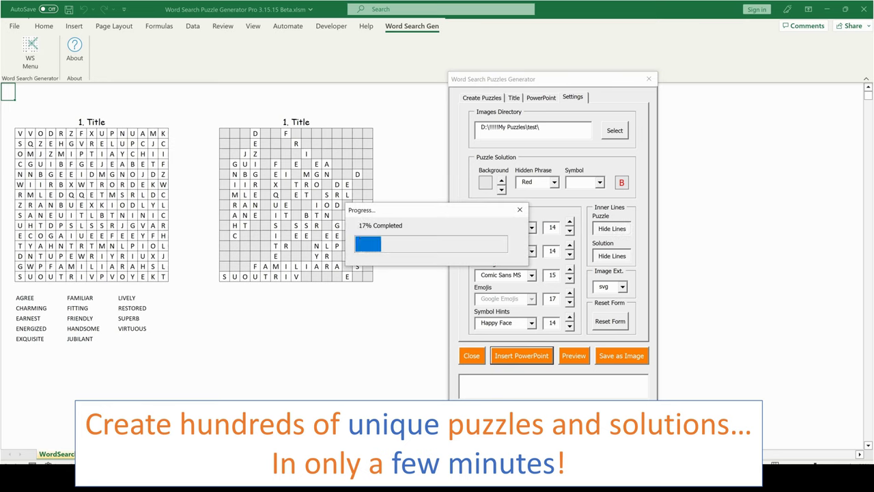